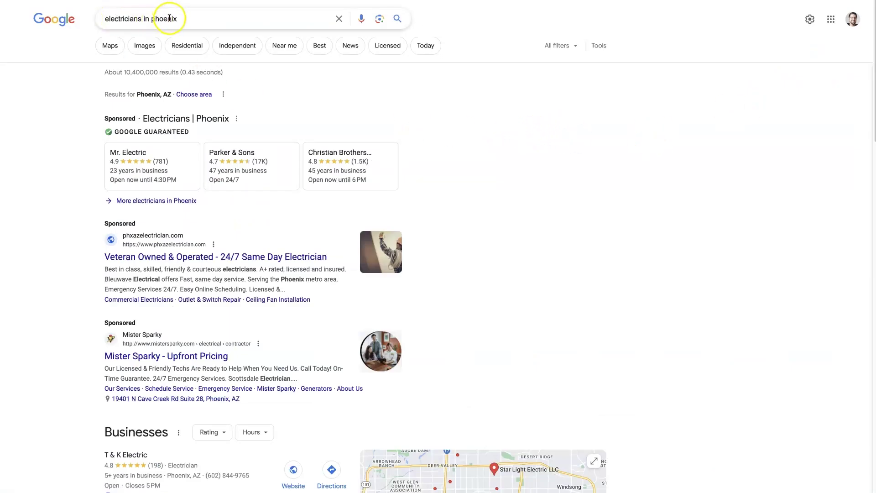
# - Copy the Phoenix Electricians Today link address from Google's organic electrician results
pyautogui.scroll(-9, 688, 261)
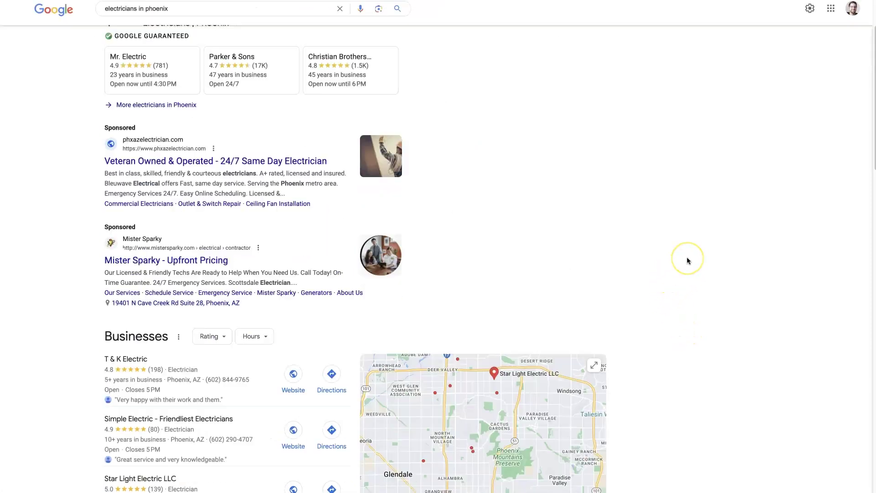
pyautogui.scroll(-8, 687, 256)
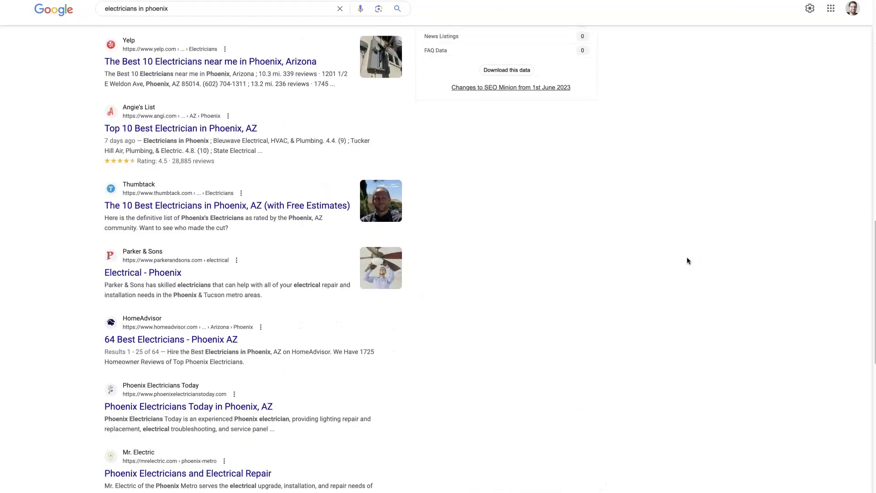
pyautogui.scroll(17, 687, 257)
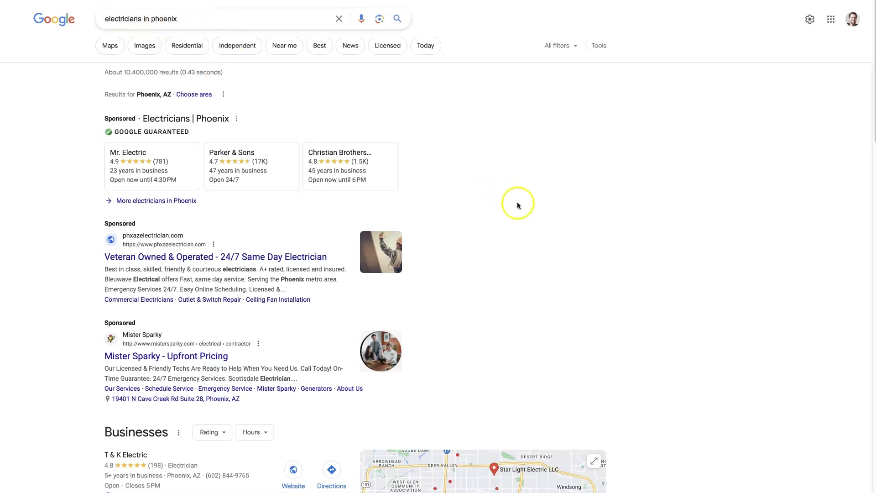
pyautogui.scroll(-5, 535, 214)
pyautogui.scroll(-9, 624, 168)
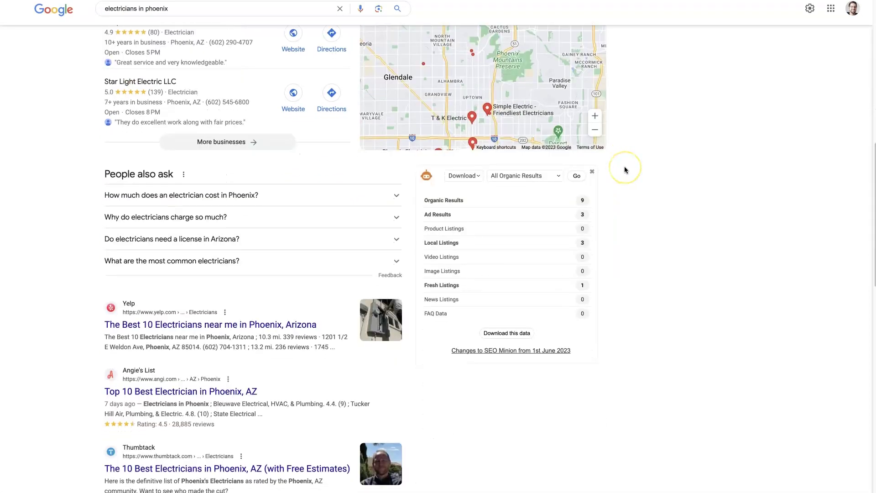
pyautogui.scroll(-2, 625, 169)
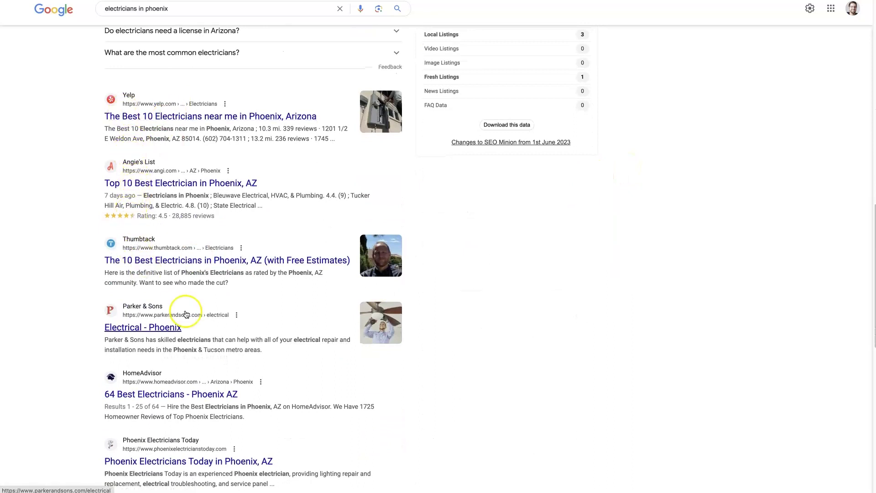
pyautogui.scroll(-2, 42, 208)
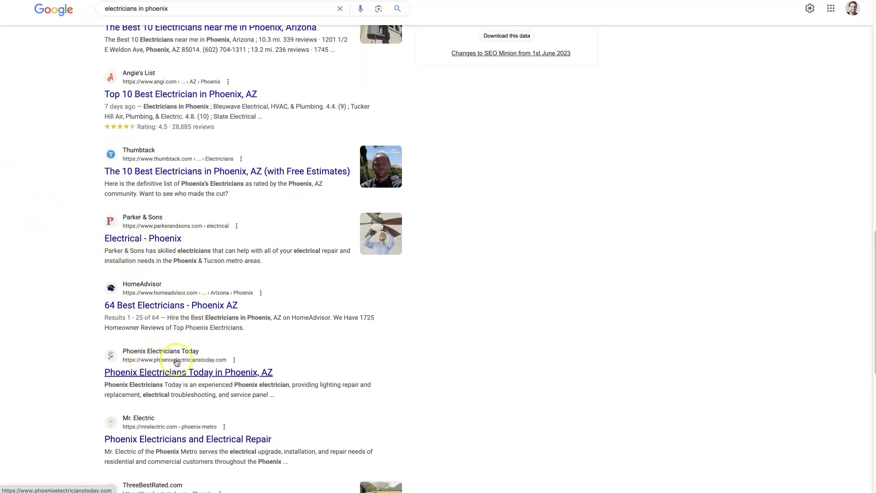
pyautogui.moveTo(161, 382); pyautogui.dragTo(161, 372)
pyautogui.rightClick(160, 372)
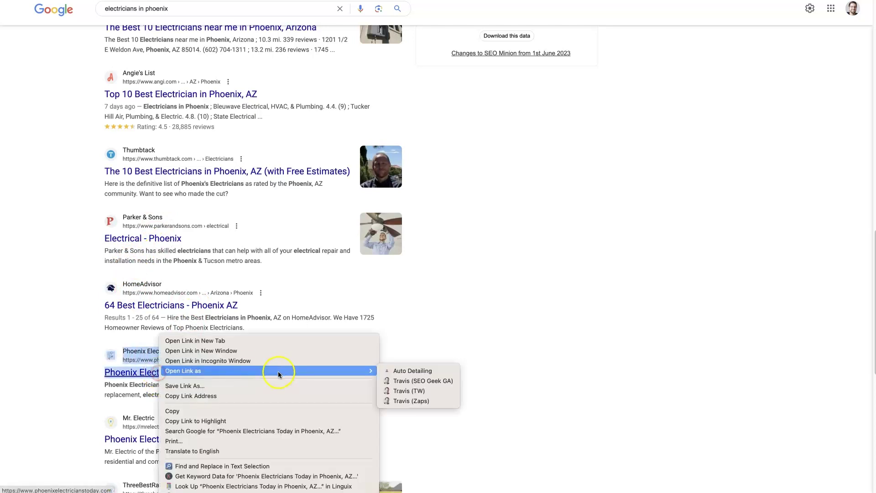
pyautogui.click(224, 396)
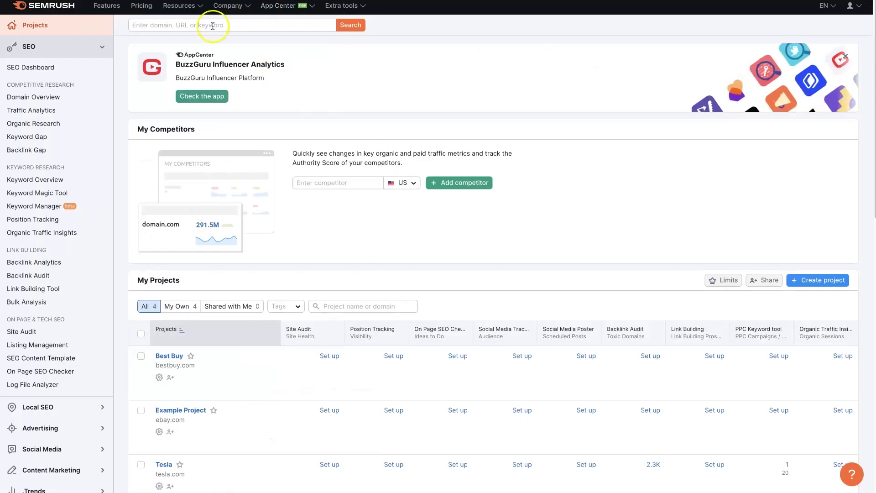
# - Run a Semrush domain lookup on the pasted phoenixelectricianstoday.com address
pyautogui.click(213, 26)
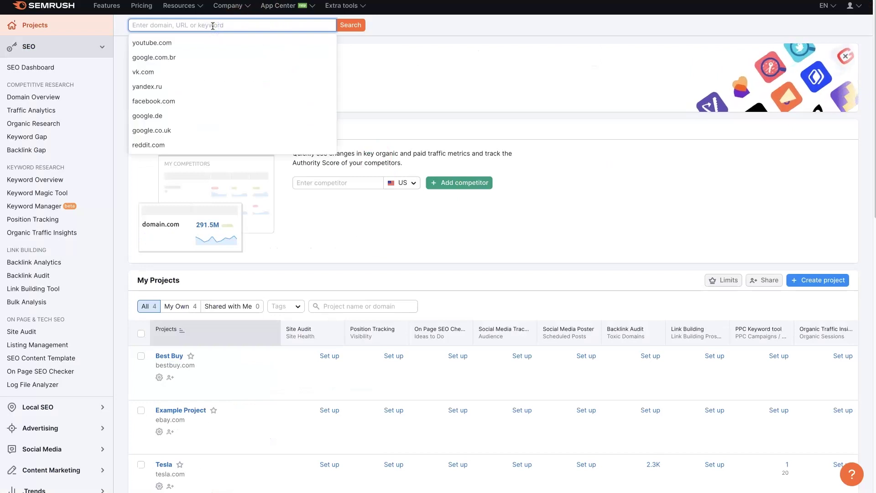
pyautogui.hotkey('ctrl', 'v')
pyautogui.click(350, 25)
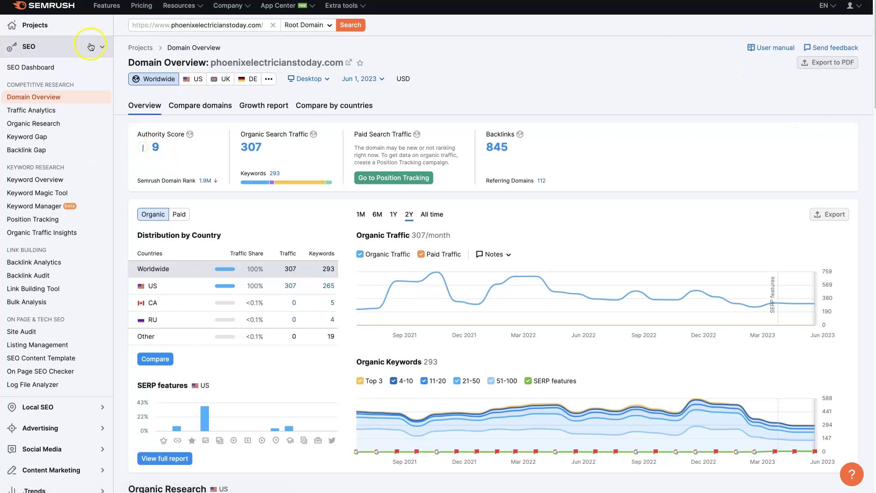
# - Return to the Google results and copy the Parker & Sons link address
pyautogui.rightClick(55, 7)
pyautogui.click(72, 12)
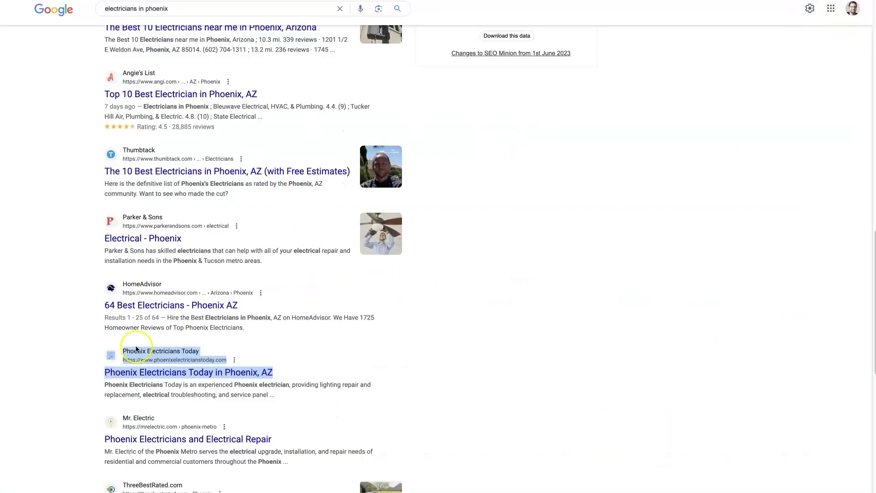
pyautogui.rightClick(150, 236)
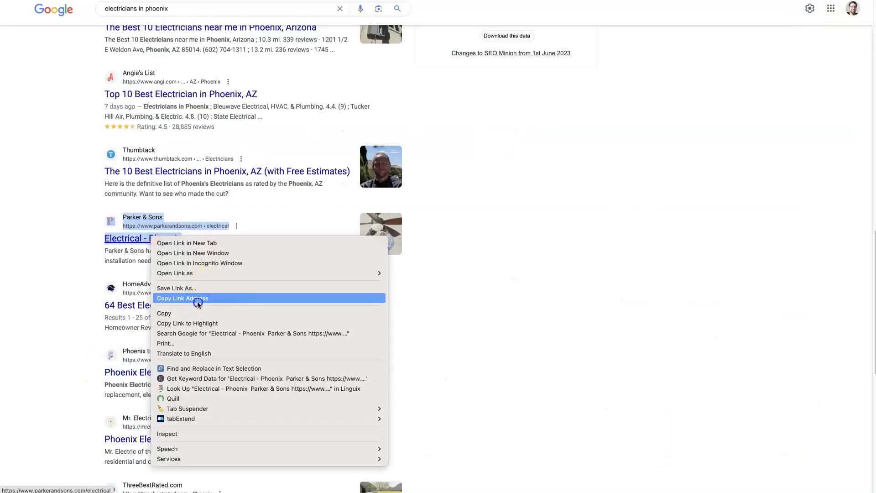
pyautogui.click(197, 300)
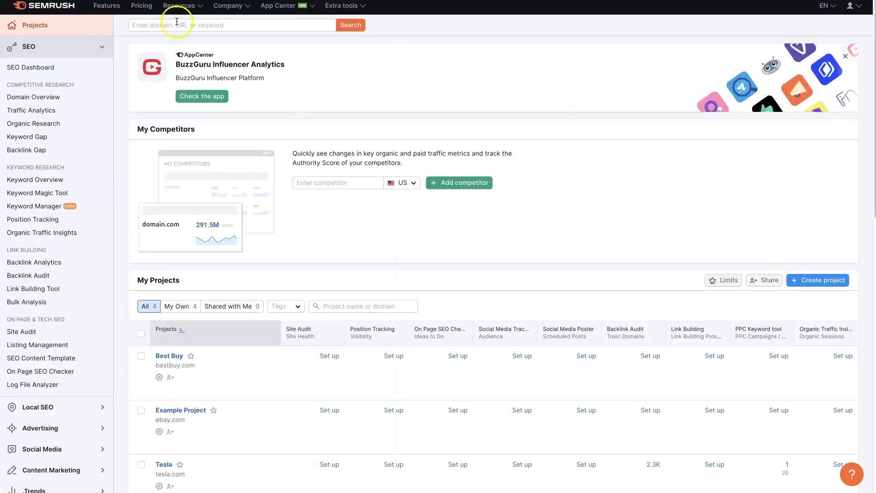
# - Look up the pasted Parker & Sons address in Semrush
pyautogui.click(182, 24)
pyautogui.press('super+v')
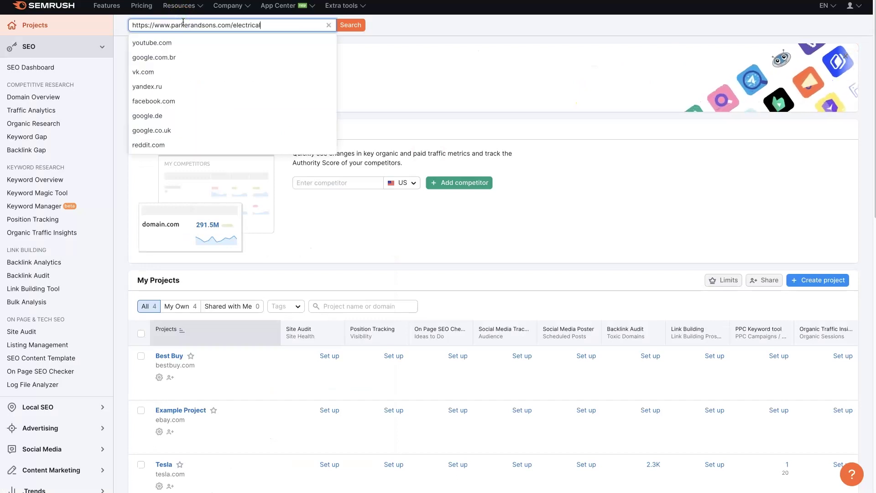
pyautogui.press('Return')
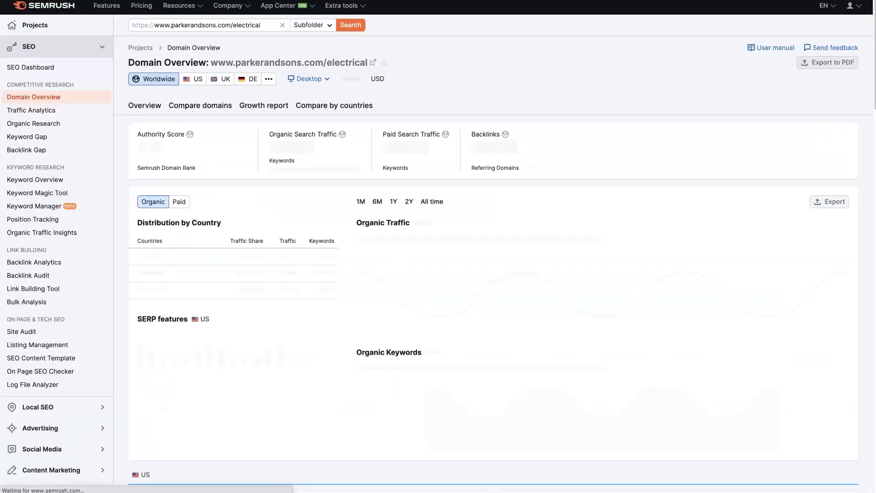
# - Remove '/electrical' from the address and rerun the lookup for the parkerandsons.com root domain
pyautogui.click(233, 25)
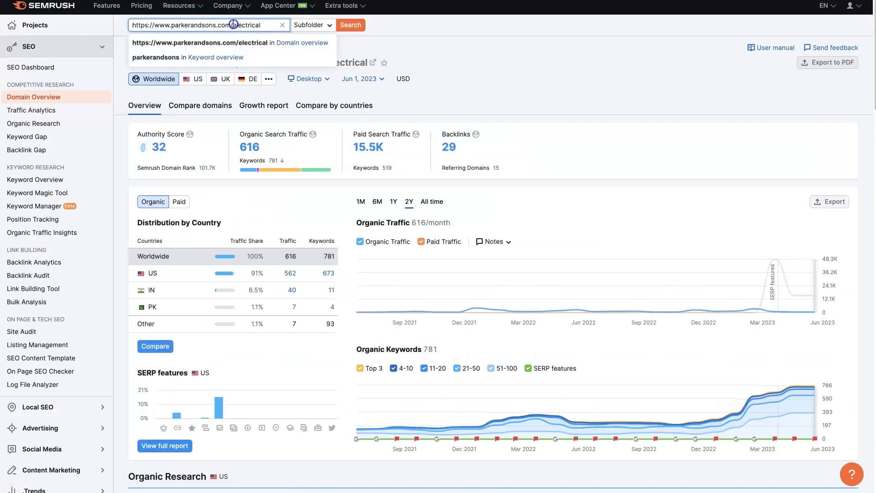
pyautogui.moveTo(234, 25); pyautogui.dragTo(258, 25)
pyautogui.press('BackSpace')
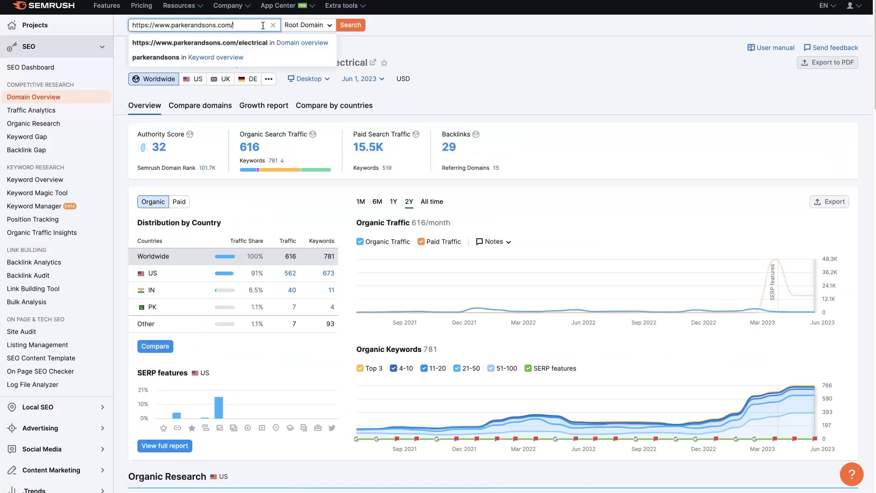
pyautogui.click(357, 24)
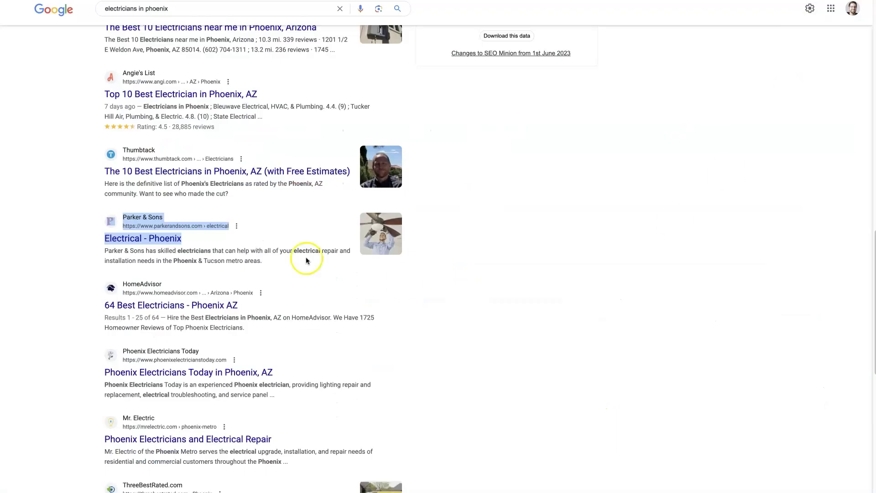
pyautogui.click(69, 246)
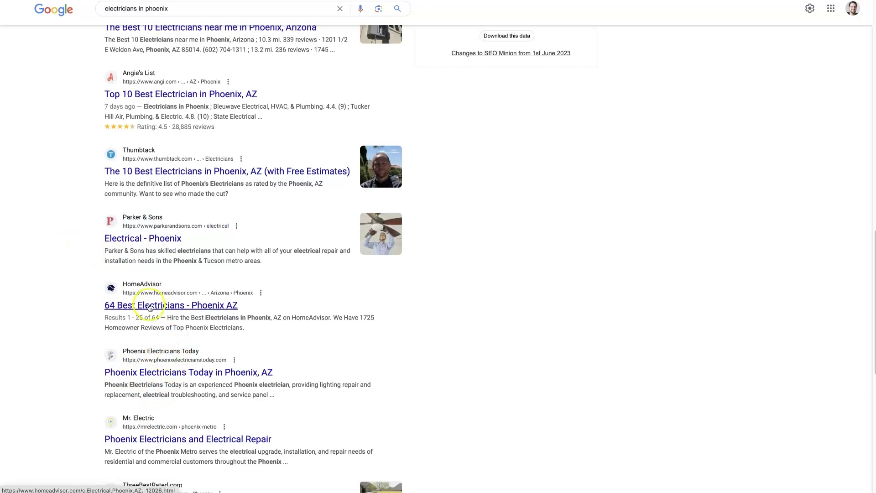
pyautogui.scroll(1, 149, 306)
pyautogui.scroll(1, 148, 306)
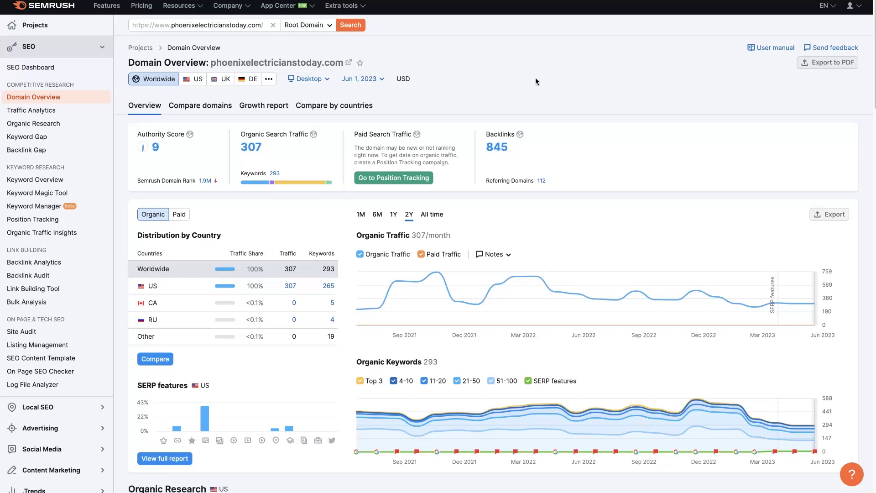
# - Open parkerandsons.com's 17.9K Paid Search Traffic details in a new tab
pyautogui.click(524, 134)
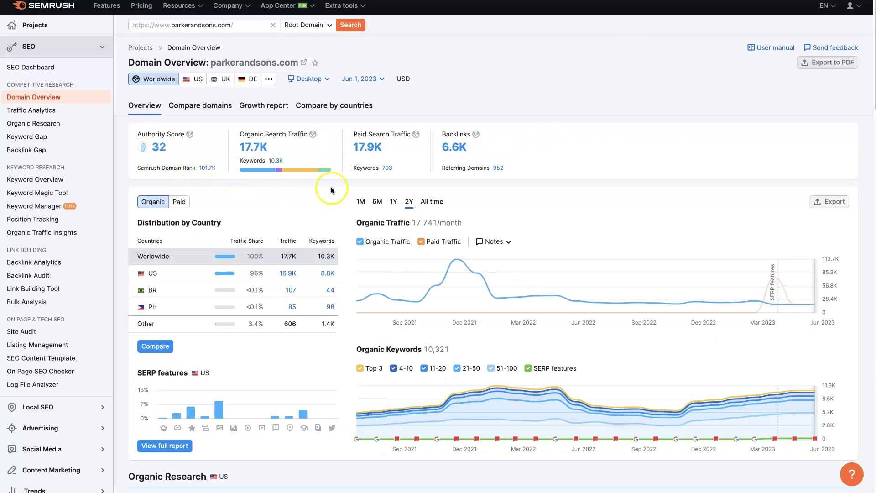
pyautogui.rightClick(373, 153)
pyautogui.click(379, 147)
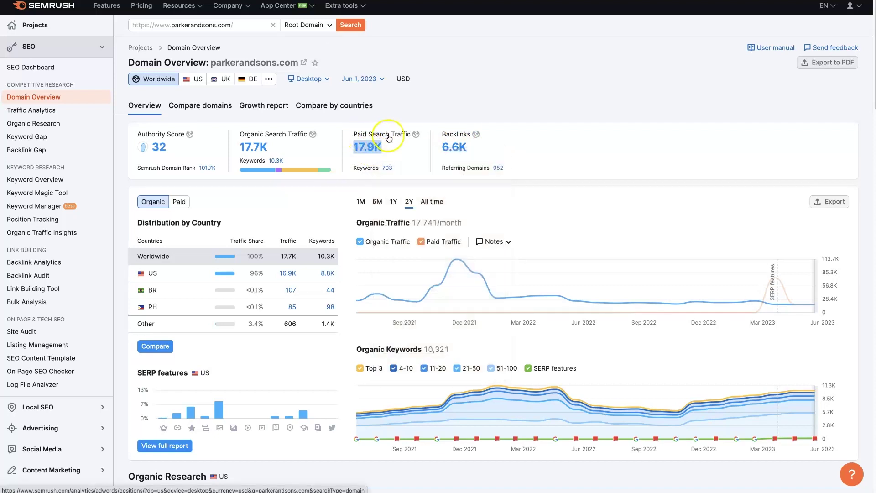
pyautogui.moveTo(390, 139)
# - Browse the parkerandsons.com Paid Search Positions list, then return to its Domain Overview
pyautogui.hotkey('ctrl', 'Tab')
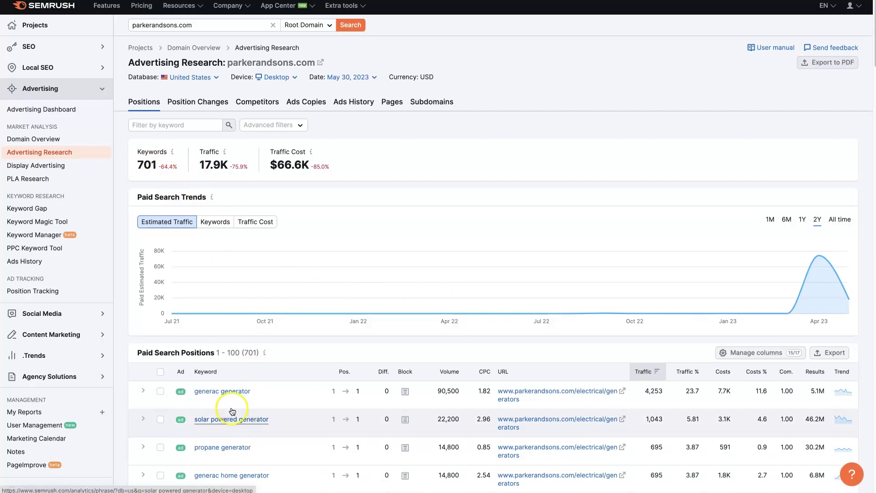
pyautogui.scroll(-3, 229, 411)
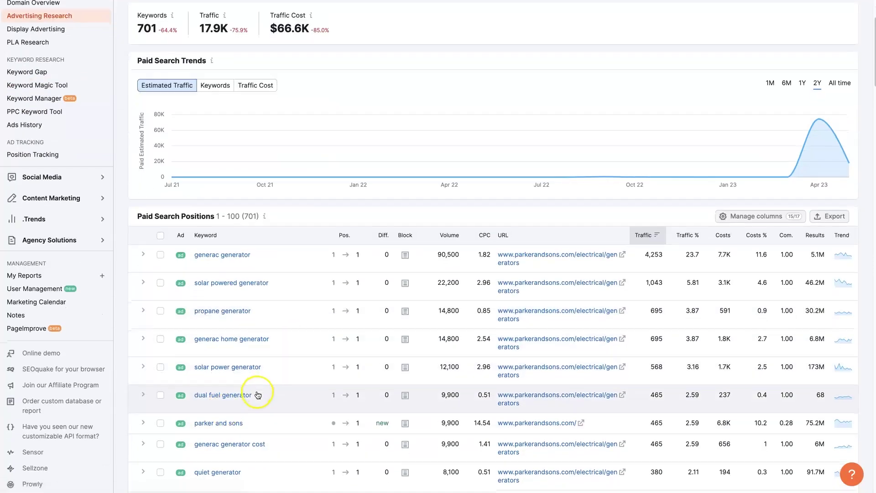
pyautogui.scroll(-4, 258, 395)
pyautogui.scroll(-7, 260, 364)
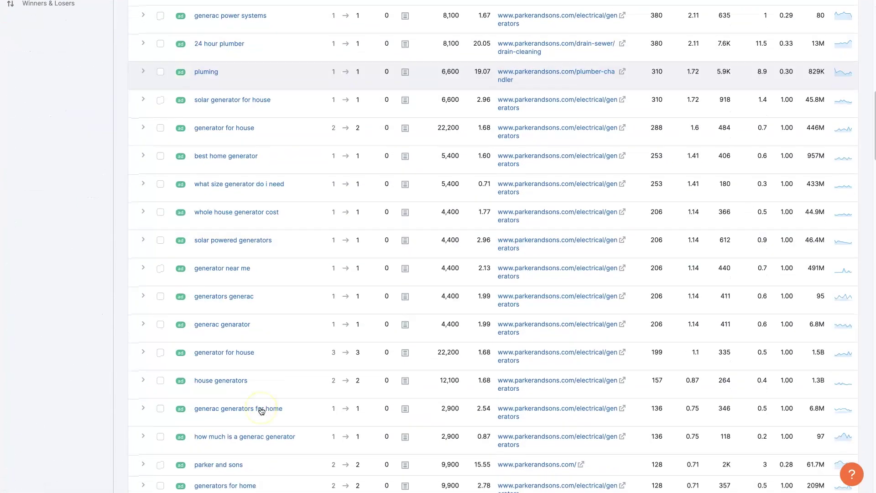
pyautogui.scroll(-10, 262, 411)
pyautogui.press('Home')
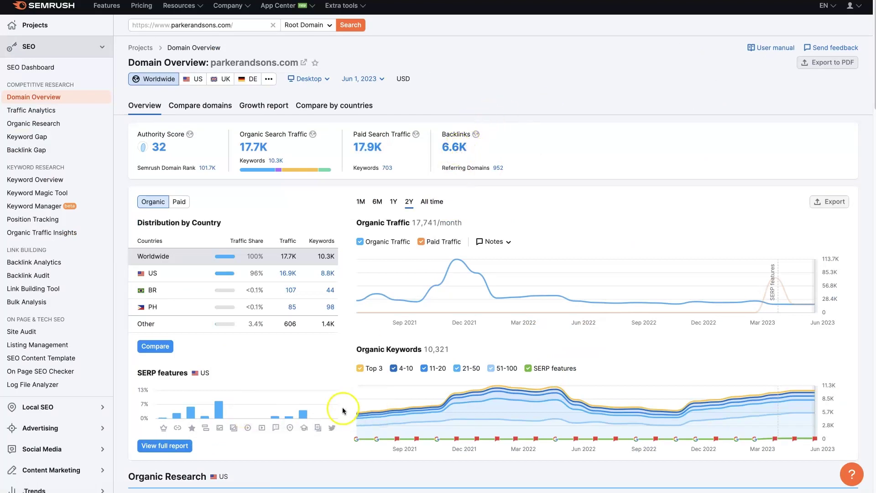
pyautogui.scroll(-5, 342, 409)
pyautogui.scroll(-2, 343, 407)
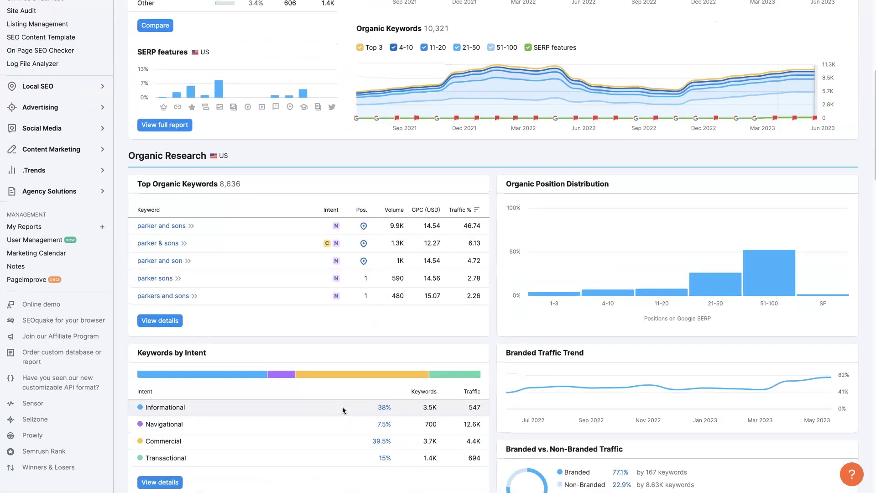
pyautogui.scroll(-3, 343, 410)
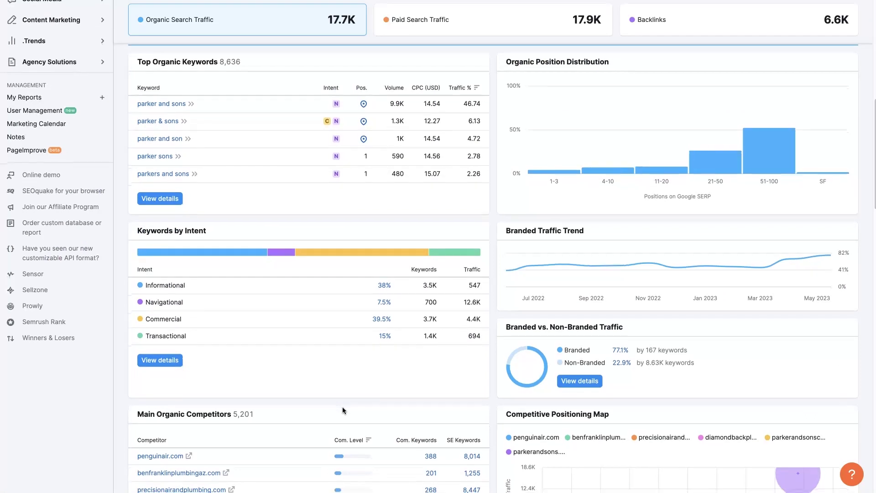
pyautogui.scroll(-2, 343, 410)
pyautogui.scroll(-4, 344, 410)
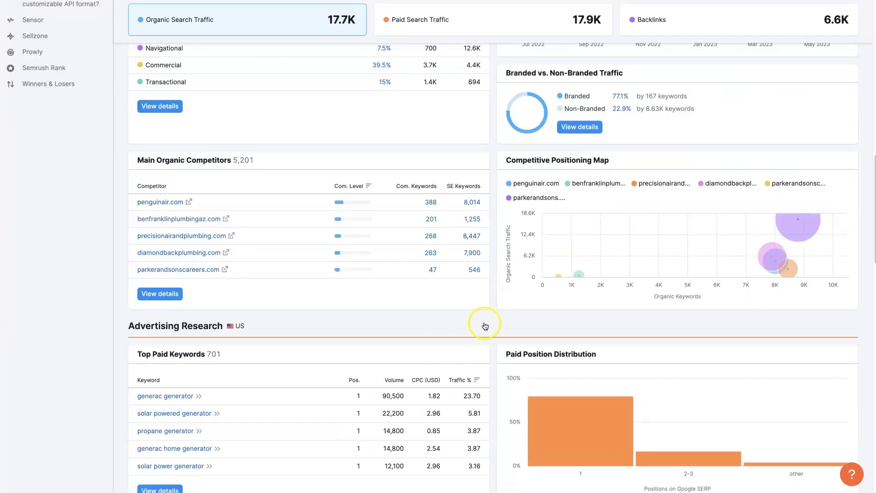
pyautogui.scroll(-5, 446, 336)
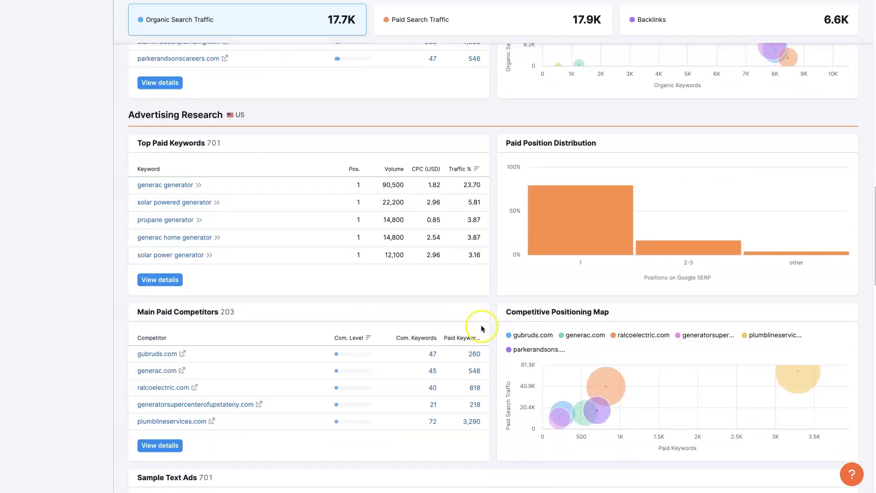
pyautogui.scroll(-4, 493, 322)
pyautogui.scroll(-5, 492, 322)
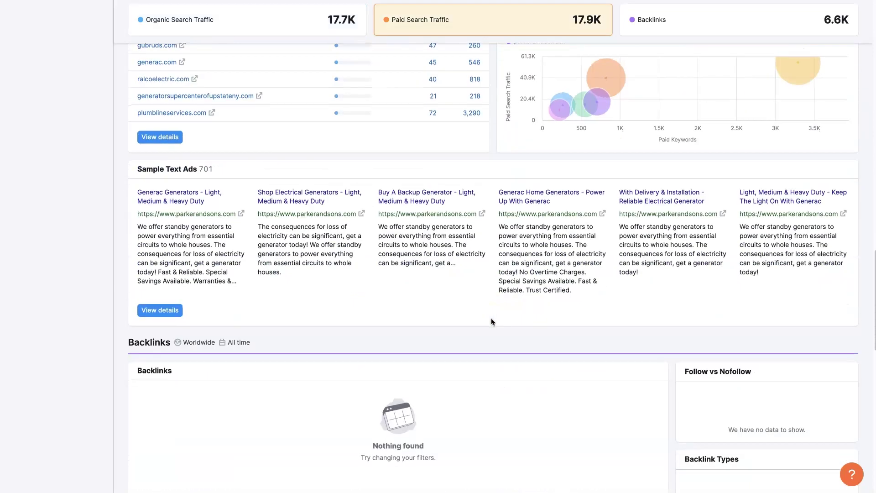
pyautogui.scroll(-9, 491, 322)
pyautogui.scroll(20, 491, 322)
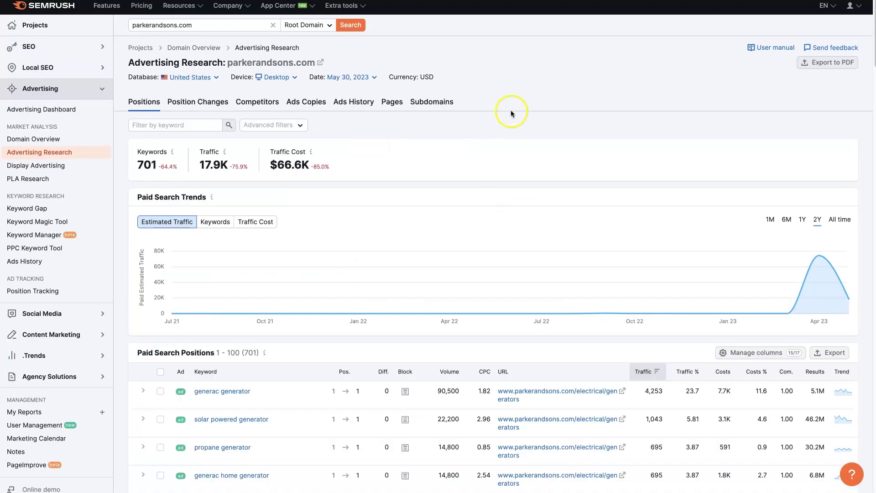
pyautogui.hotkey('alt', 'Left')
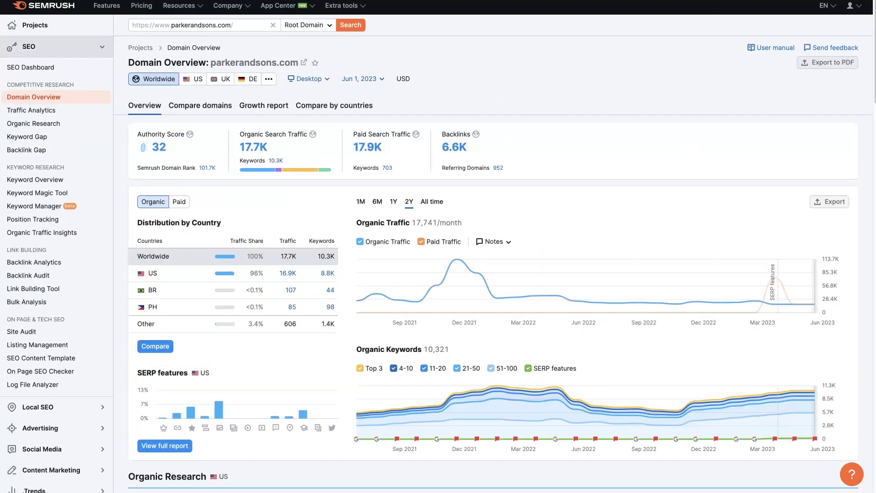
# - Switch to the phoenixelectricianstoday.com overview tab and scroll through its report sections
pyautogui.click(626, 83)
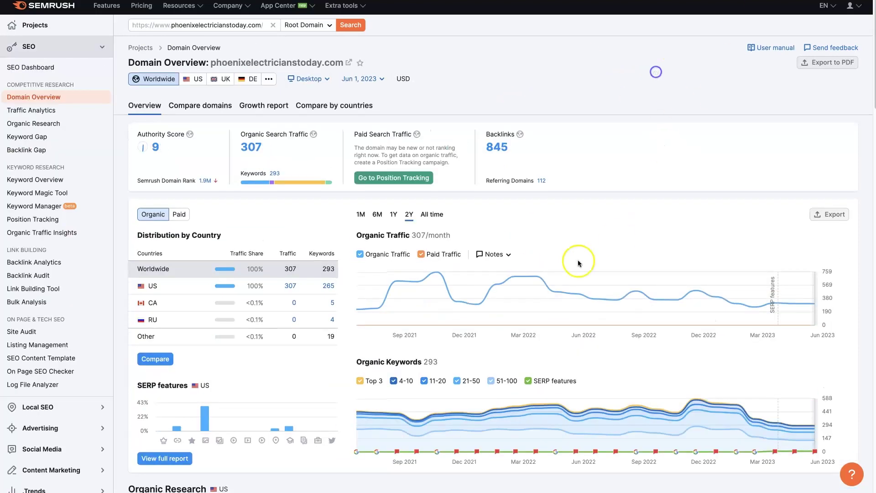
pyautogui.scroll(-8, 524, 249)
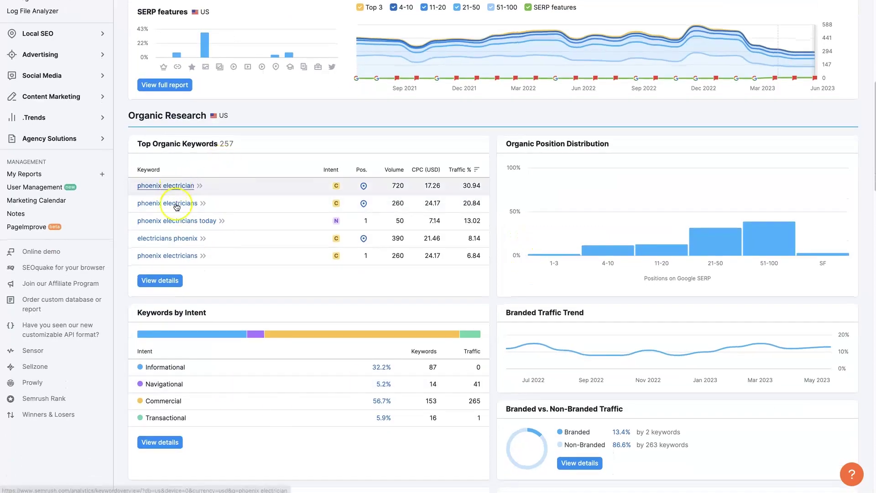
pyautogui.scroll(-2, 356, 303)
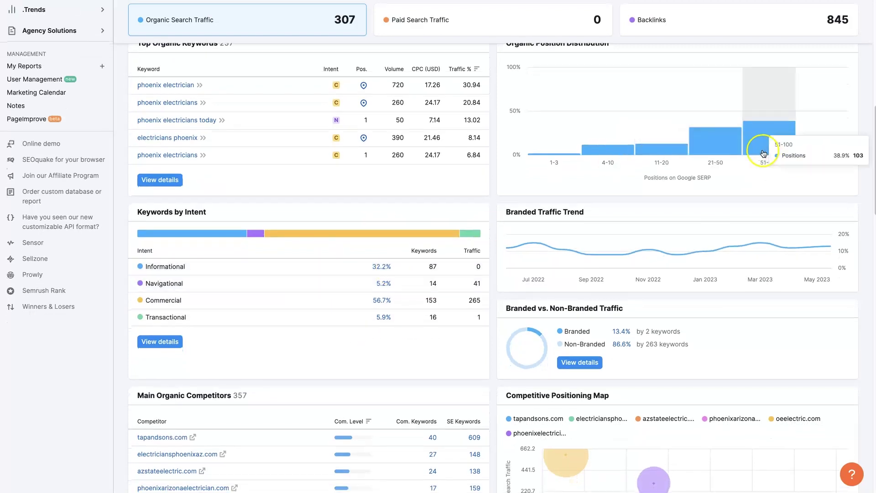
pyautogui.moveTo(549, 155)
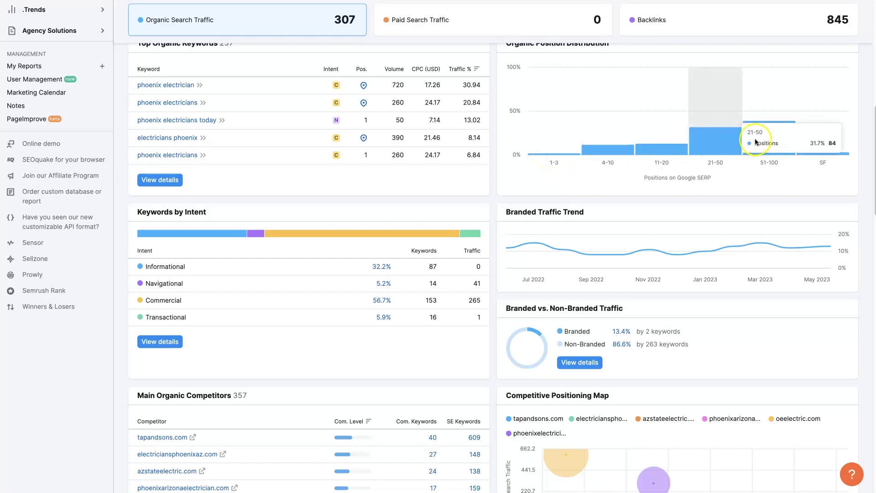
pyautogui.scroll(-3, 679, 230)
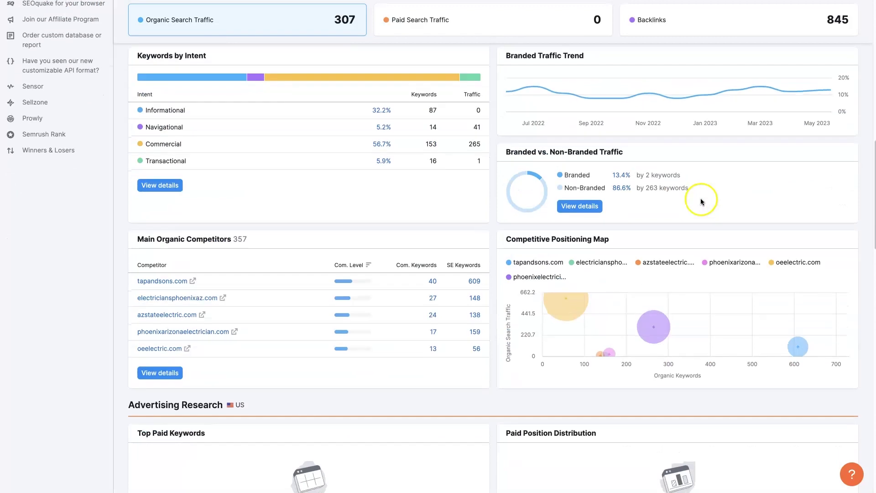
pyautogui.scroll(-2, 701, 198)
pyautogui.scroll(-2, 451, 332)
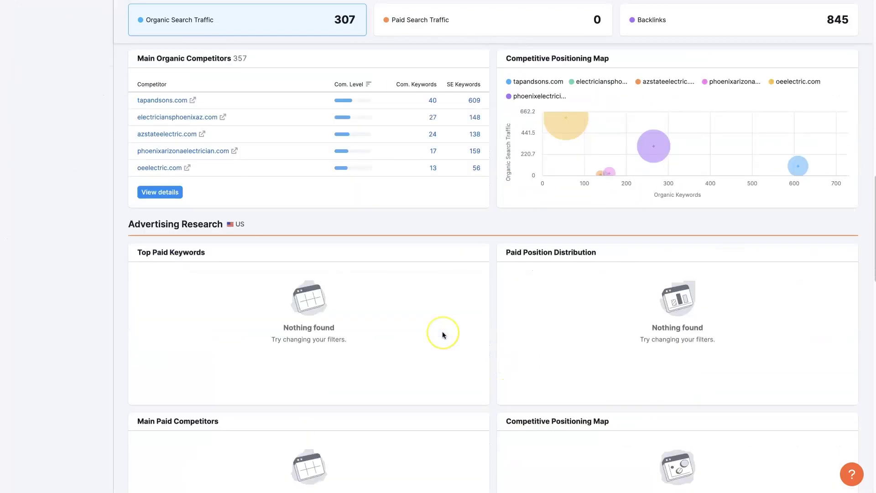
pyautogui.scroll(-13, 442, 332)
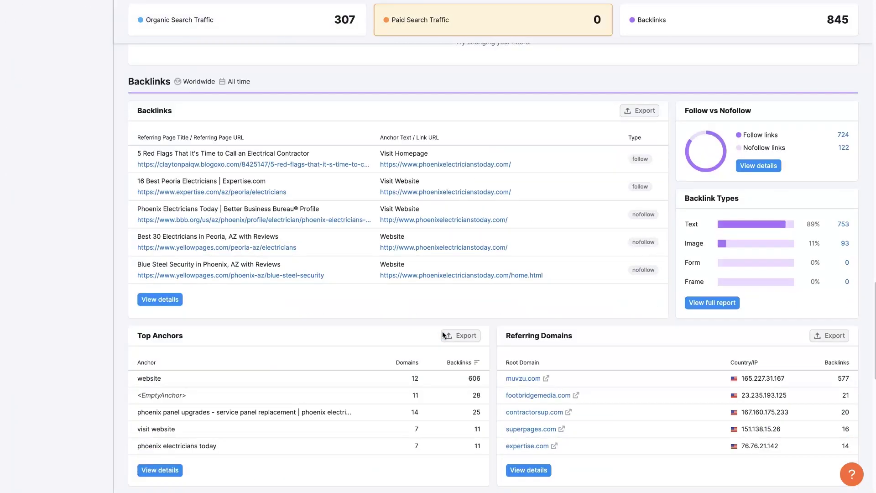
pyautogui.scroll(-10, 443, 336)
pyautogui.press('Home')
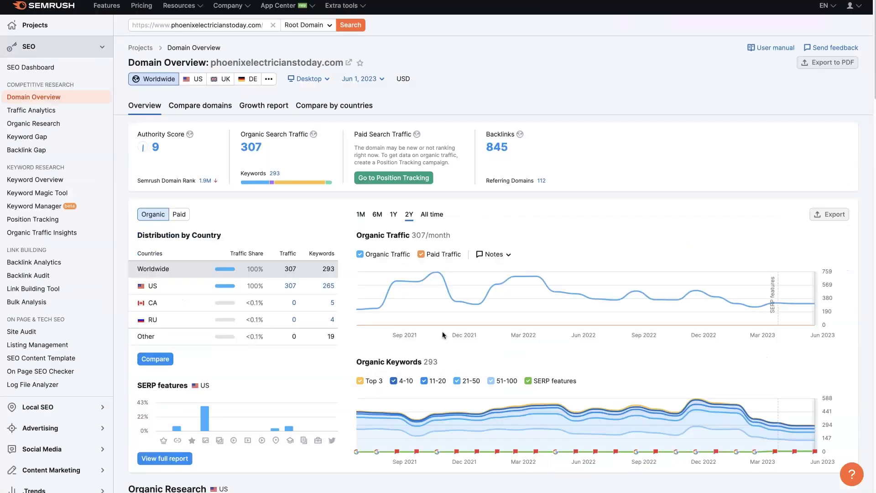
pyautogui.click(571, 82)
pyautogui.moveTo(392, 147); pyautogui.dragTo(355, 133)
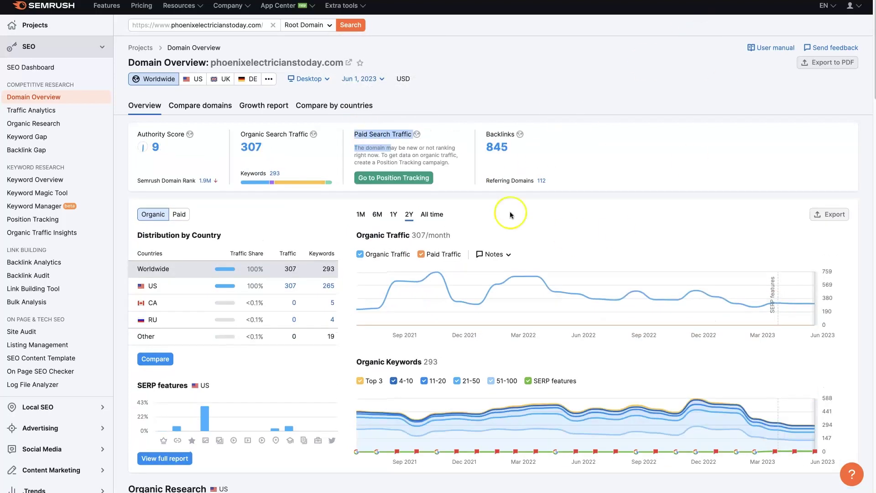
pyautogui.click(416, 158)
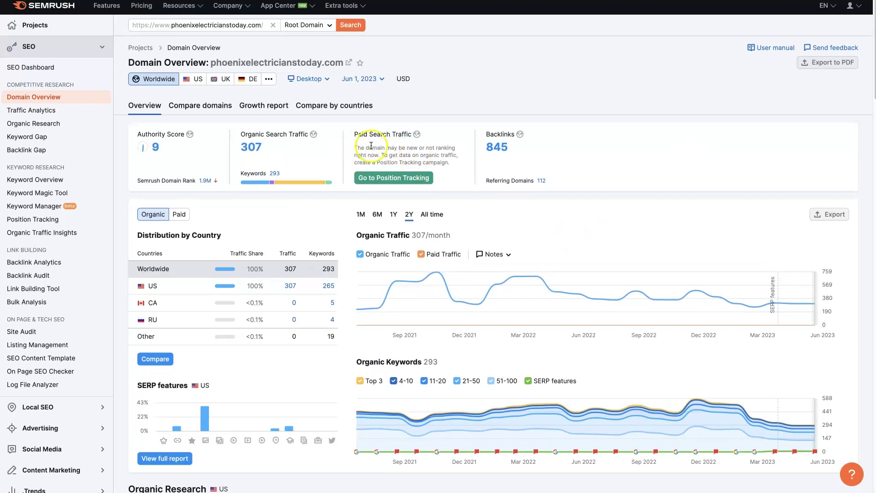
pyautogui.click(676, 1)
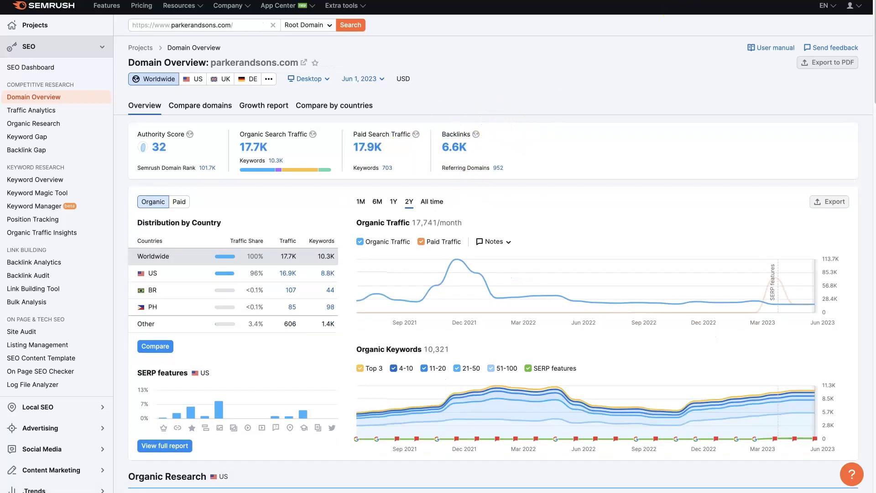
pyautogui.click(708, 1)
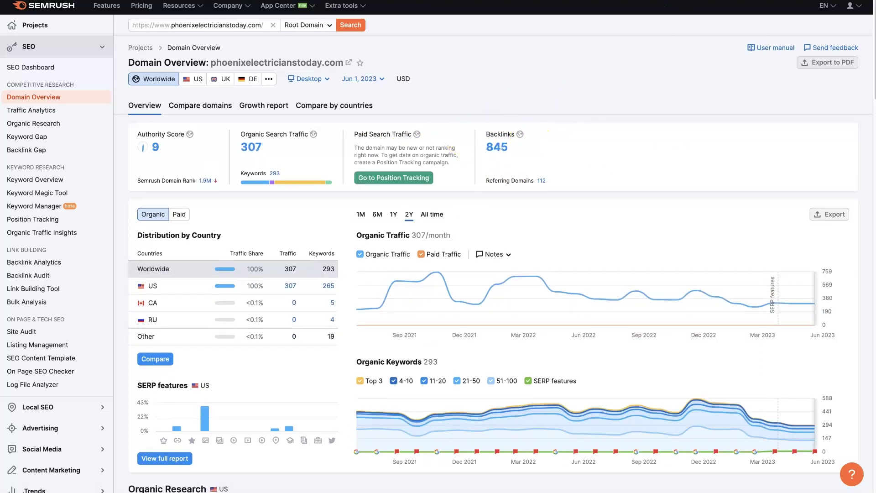
pyautogui.moveTo(602, 288)
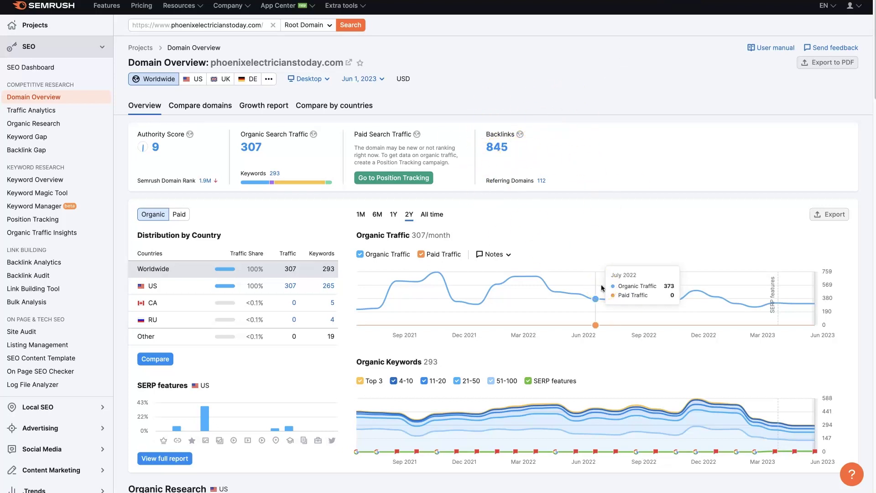
pyautogui.click(599, 294)
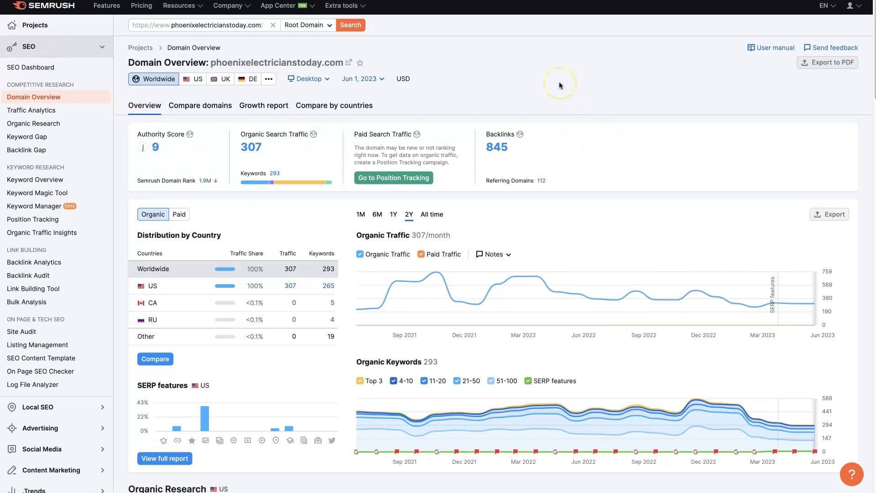
pyautogui.click(501, 150)
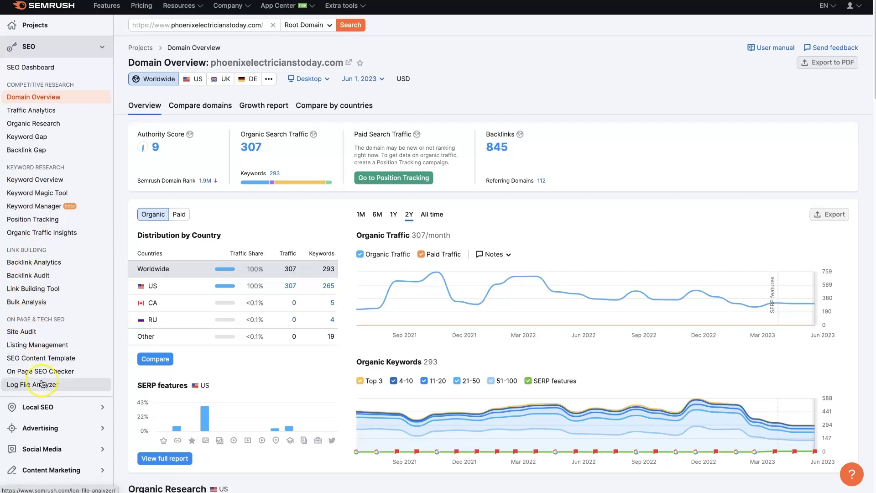
pyautogui.scroll(-1, 42, 384)
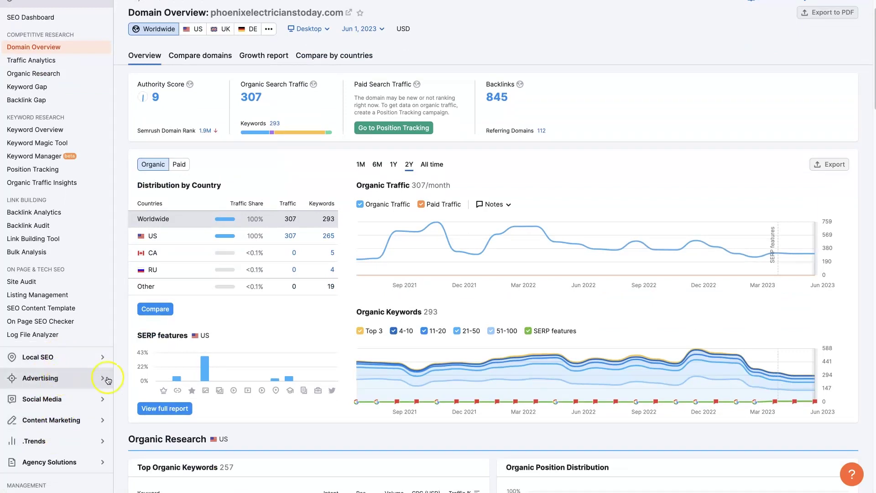
pyautogui.scroll(1, 719, 208)
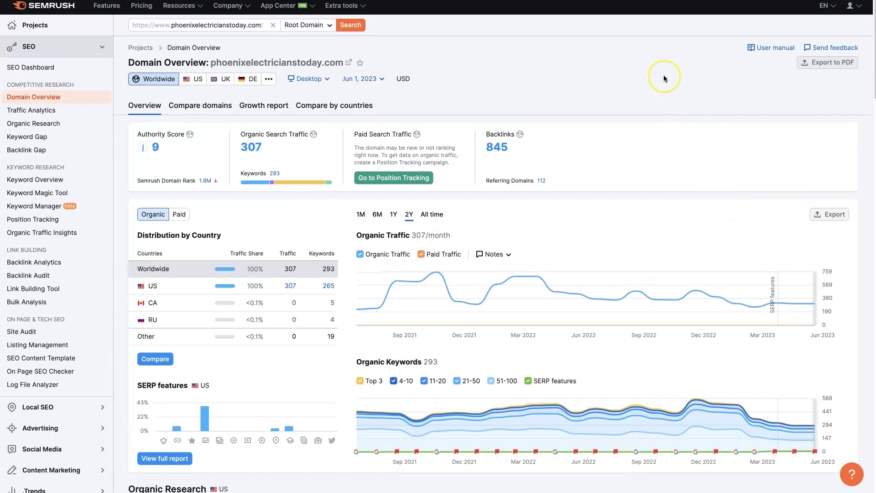